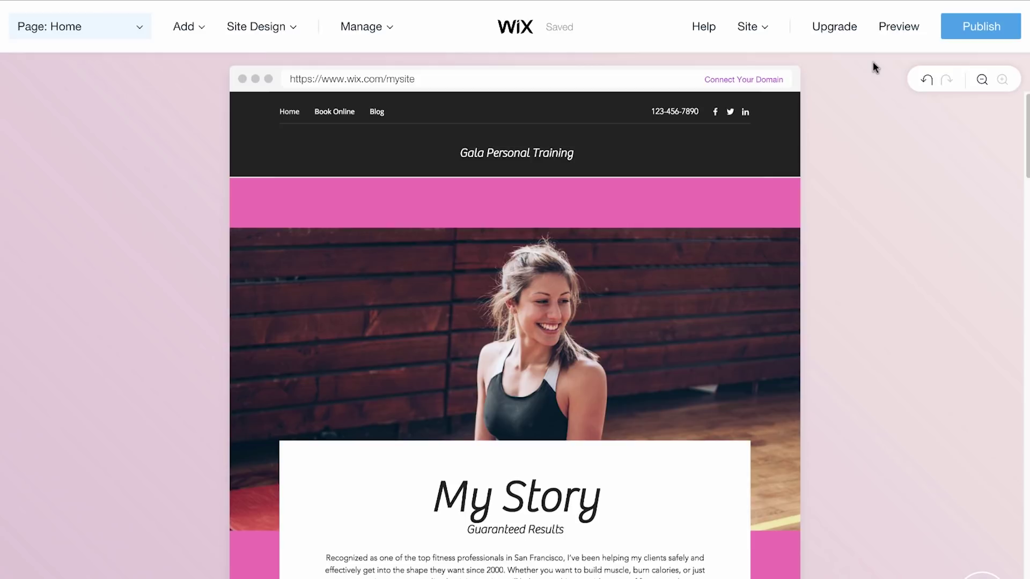
Step: In the What's Next guide, skip Change Website Design, then close the guide panel
{"action": "scroll", "coordinate": [876, 67], "scroll_direction": "down", "scroll_amount": 10}
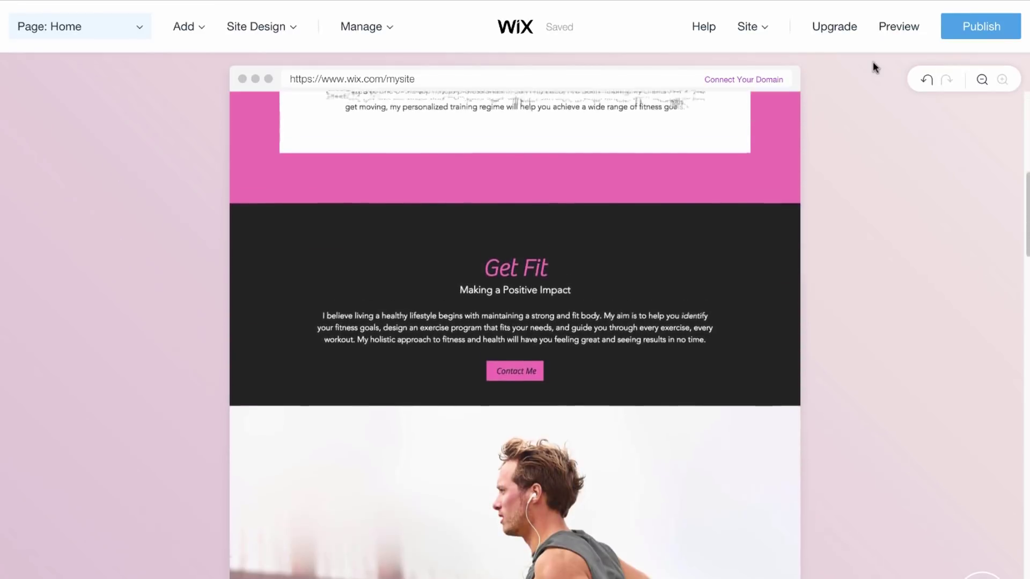
{"action": "scroll", "coordinate": [875, 67], "scroll_direction": "down", "scroll_amount": 10}
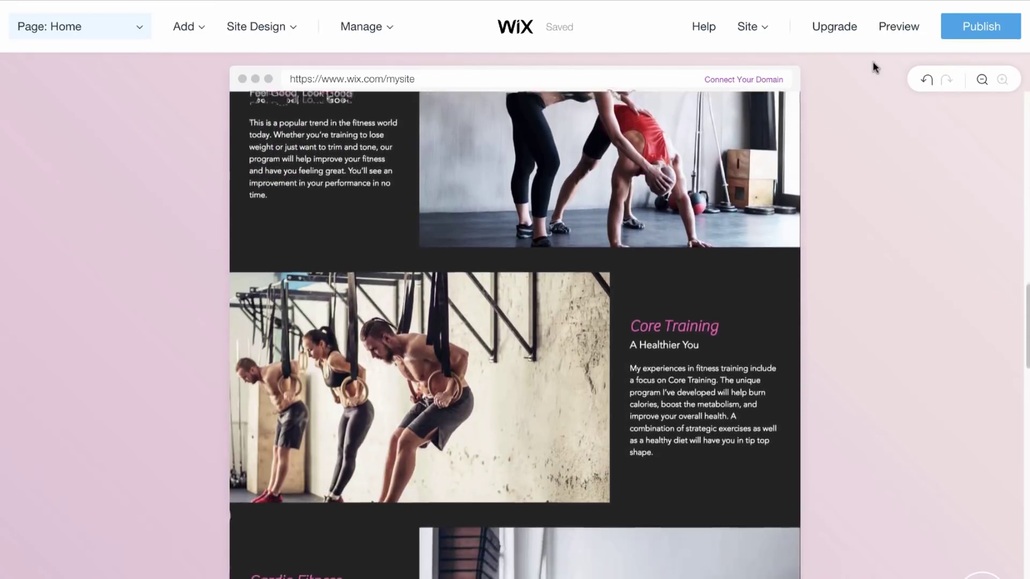
{"action": "scroll", "coordinate": [876, 67], "scroll_direction": "down", "scroll_amount": 10}
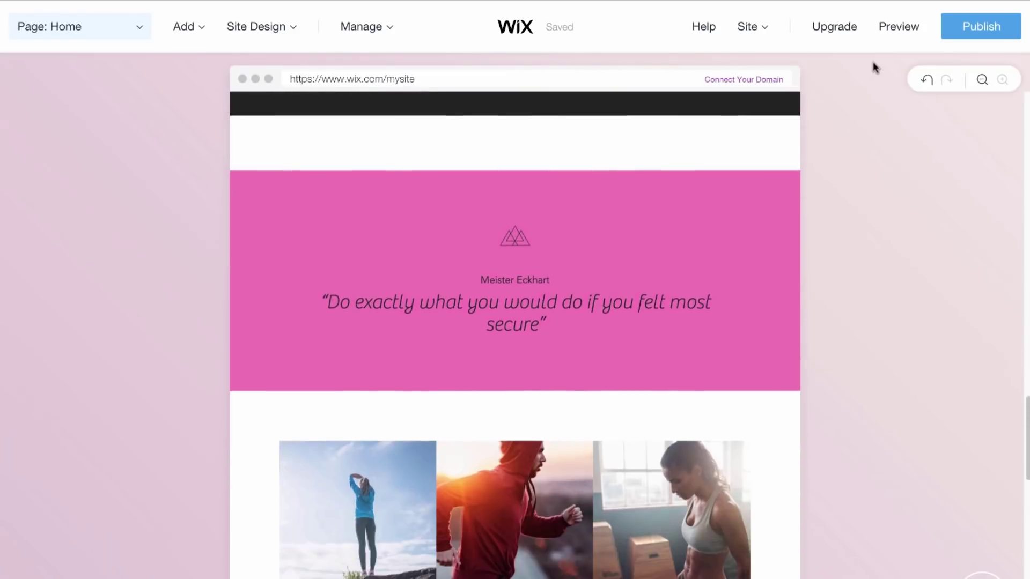
{"action": "scroll", "coordinate": [874, 67], "scroll_direction": "down", "scroll_amount": 10}
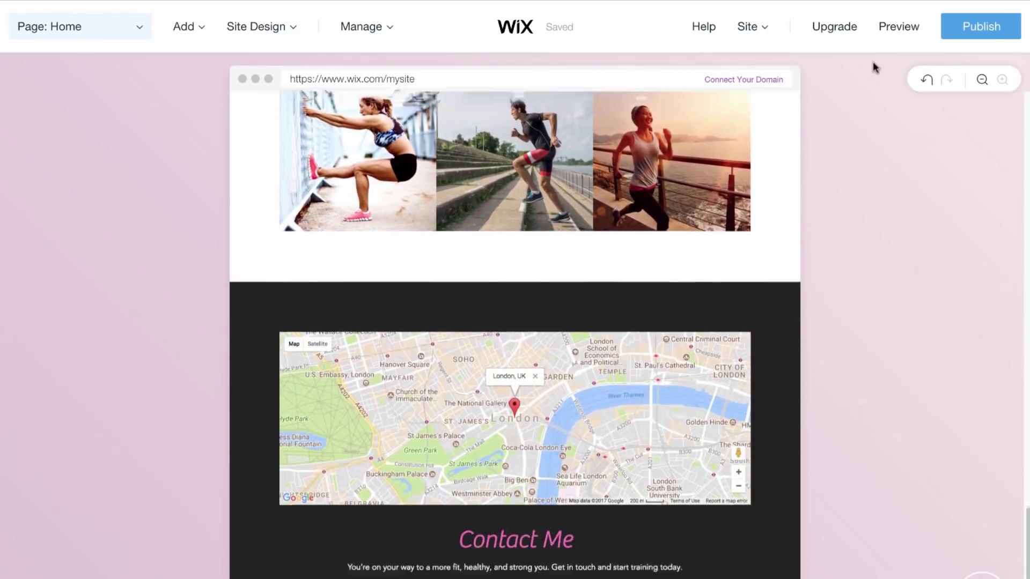
{"action": "scroll", "coordinate": [874, 67], "scroll_direction": "down", "scroll_amount": 5}
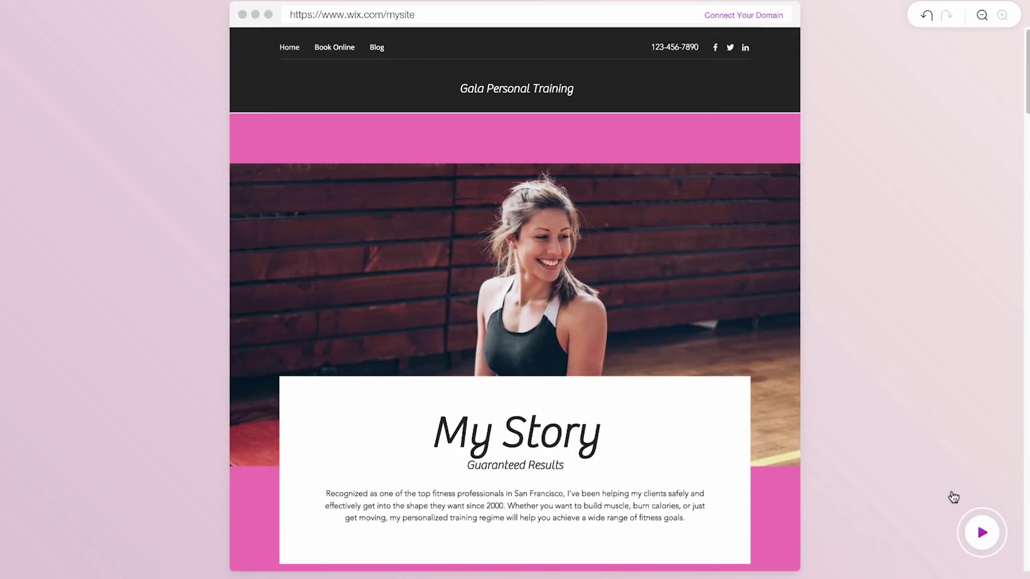
{"action": "left_click", "coordinate": [1001, 541]}
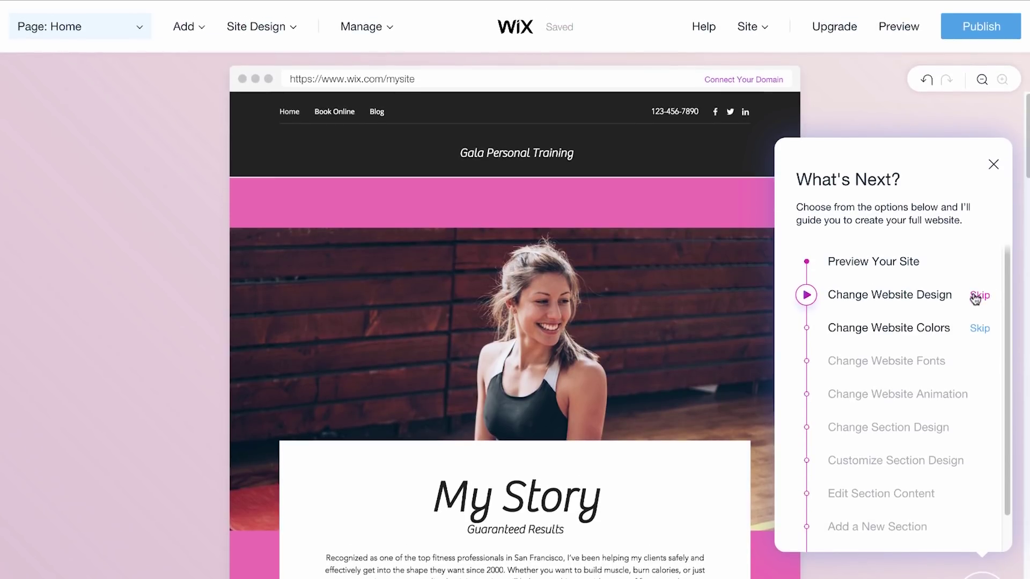
{"action": "left_click", "coordinate": [976, 297]}
{"action": "left_click", "coordinate": [994, 164]}
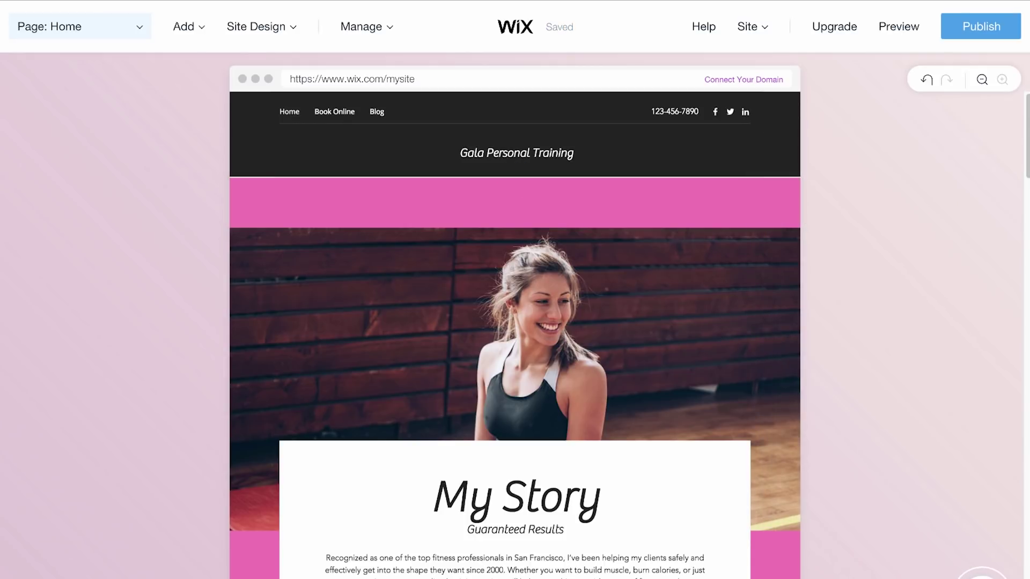
Step: Apply the Timeless theme from Site Design > Themes and close the Themes panel
{"action": "mouse_move", "coordinate": [287, 32]}
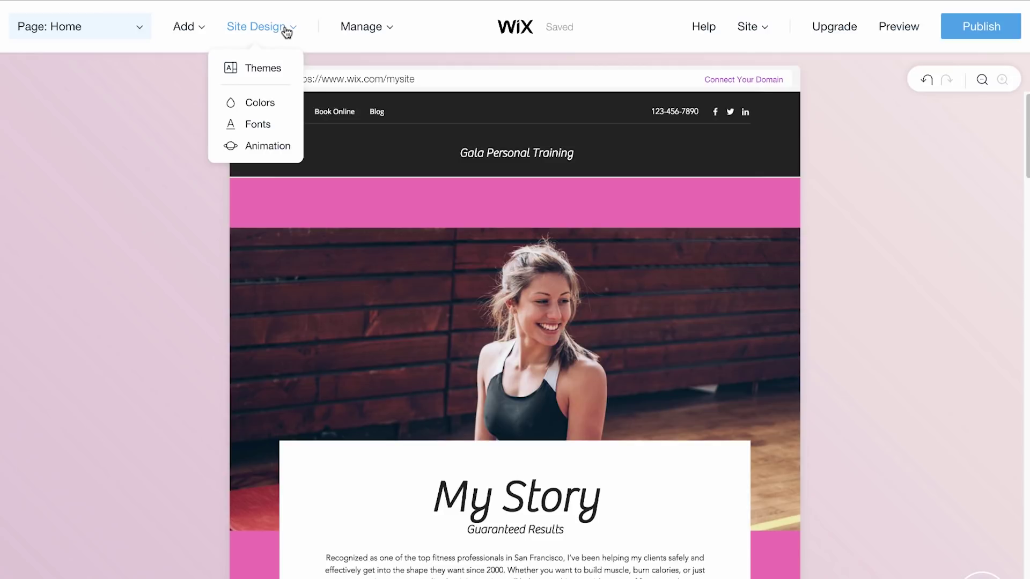
{"action": "left_click", "coordinate": [260, 74]}
{"action": "scroll", "coordinate": [57, 396], "scroll_direction": "down", "scroll_amount": 4}
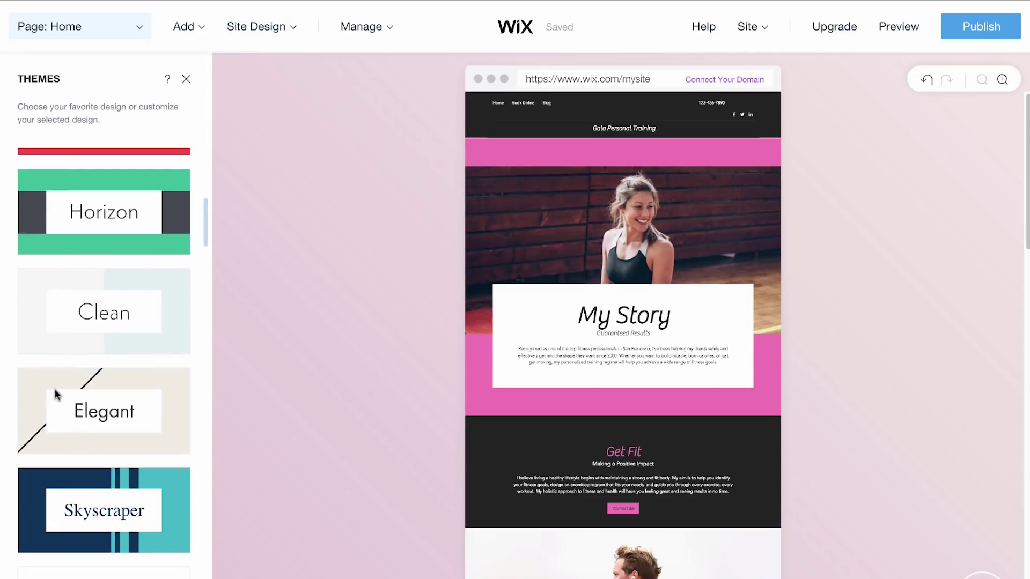
{"action": "scroll", "coordinate": [53, 389], "scroll_direction": "down", "scroll_amount": 5}
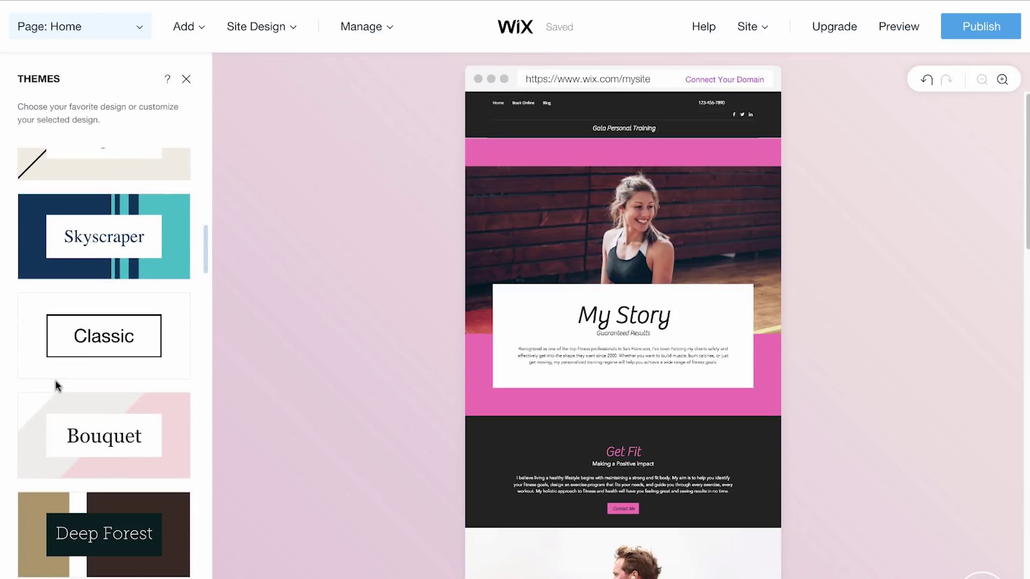
{"action": "scroll", "coordinate": [58, 386], "scroll_direction": "down", "scroll_amount": 15}
{"action": "scroll", "coordinate": [61, 387], "scroll_direction": "down", "scroll_amount": 20}
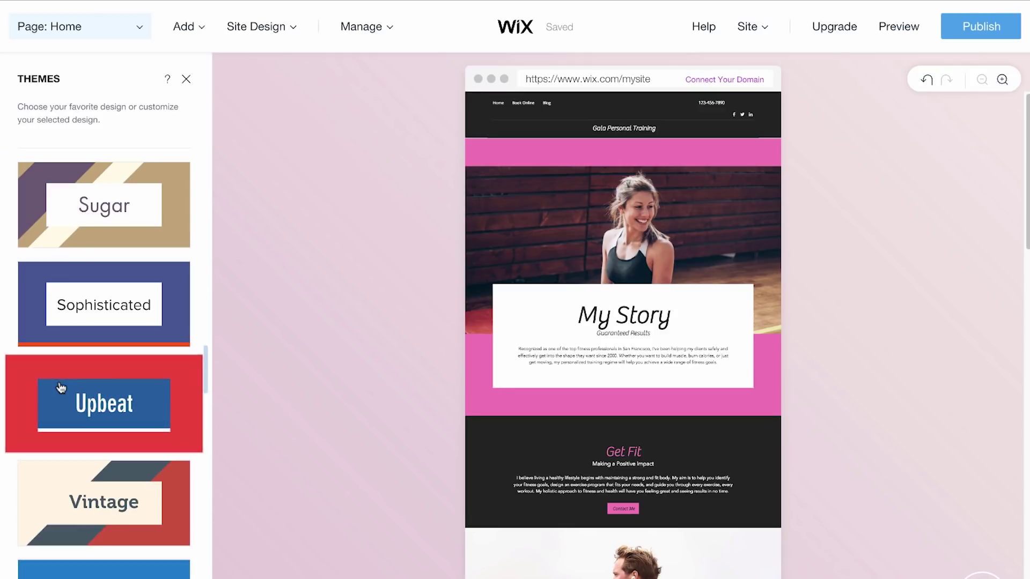
{"action": "scroll", "coordinate": [60, 387], "scroll_direction": "down", "scroll_amount": 10}
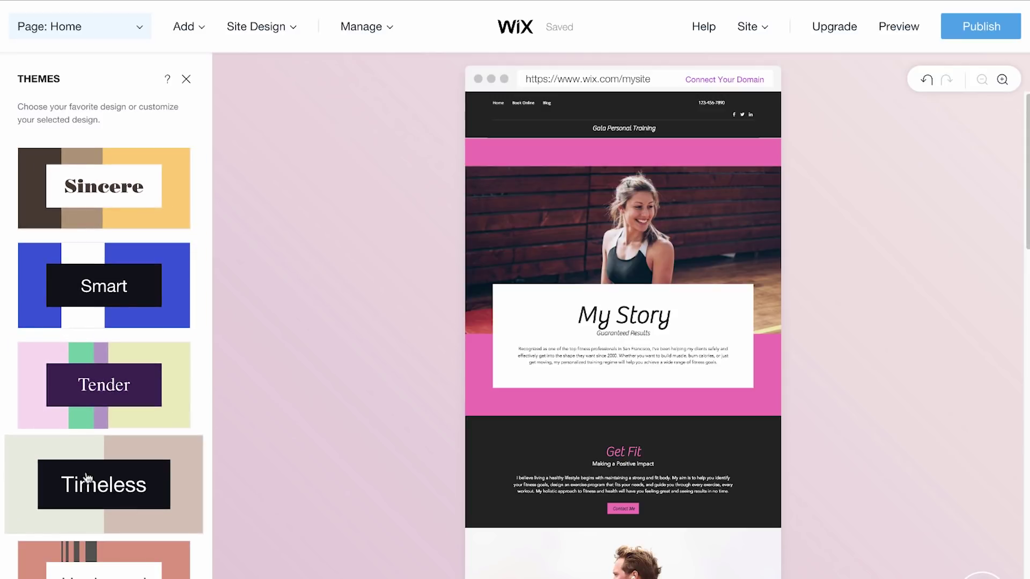
{"action": "left_click", "coordinate": [87, 476]}
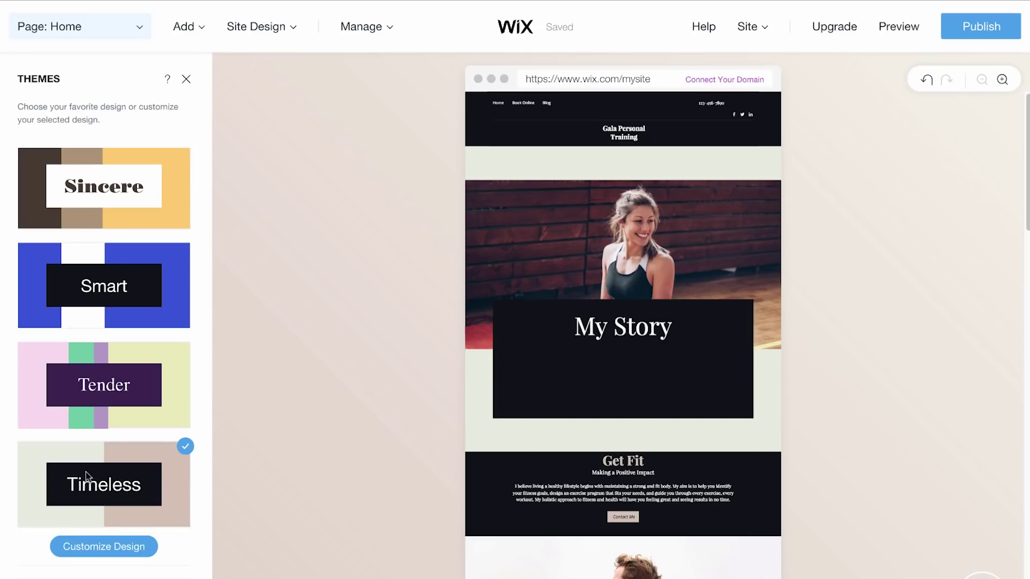
{"action": "scroll", "coordinate": [86, 472], "scroll_direction": "down", "scroll_amount": 1}
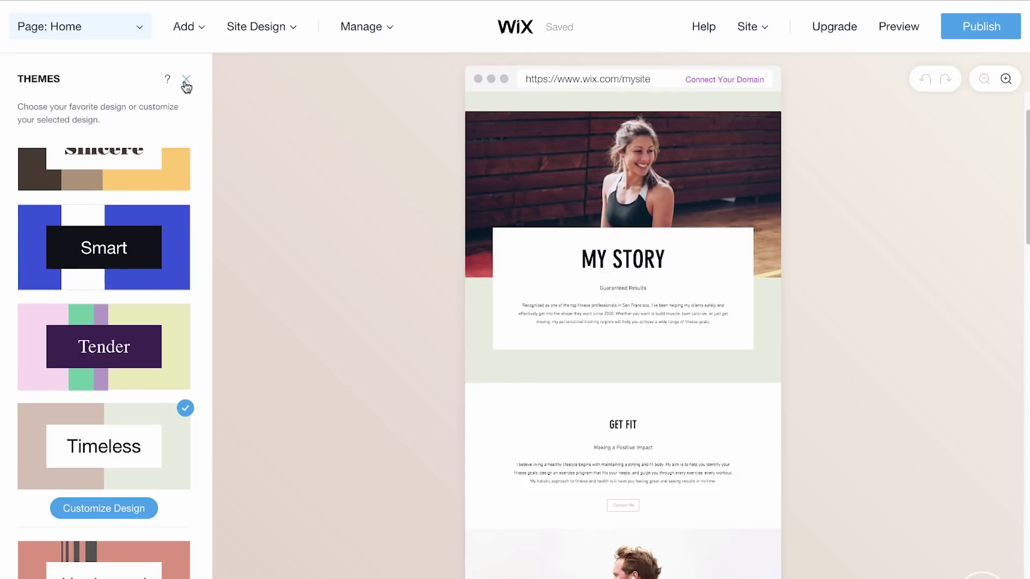
{"action": "left_click", "coordinate": [186, 80]}
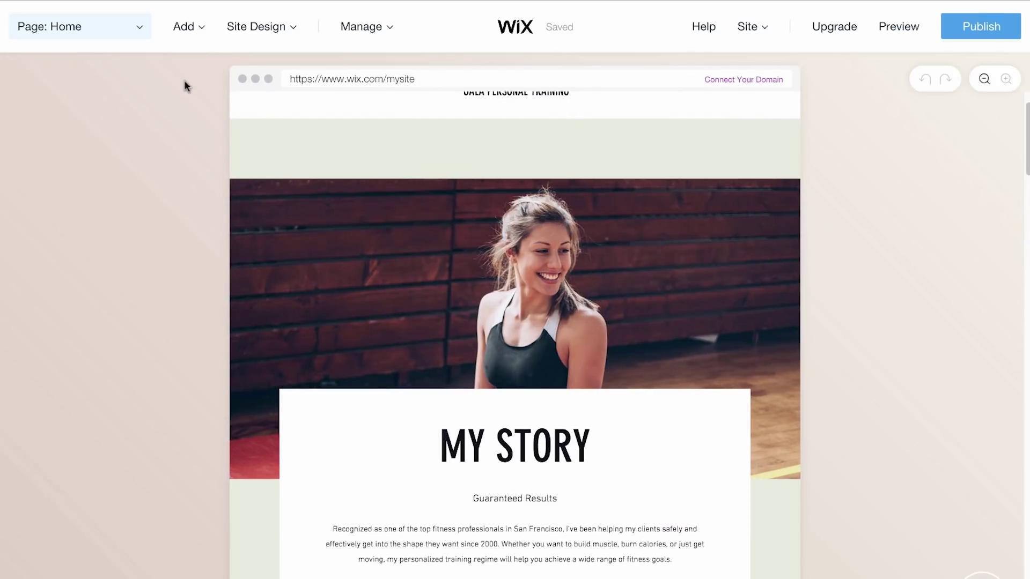
Step: Replace the Welcome title 'My Story' with 'Gala Personal Training', keeping the title shown
{"action": "mouse_move", "coordinate": [318, 214]}
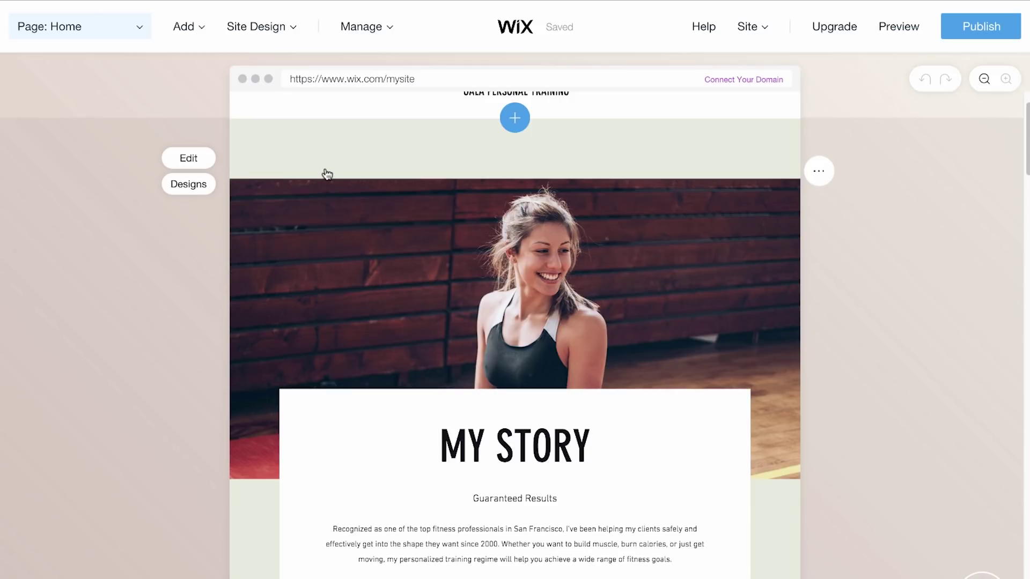
{"action": "left_click", "coordinate": [191, 158]}
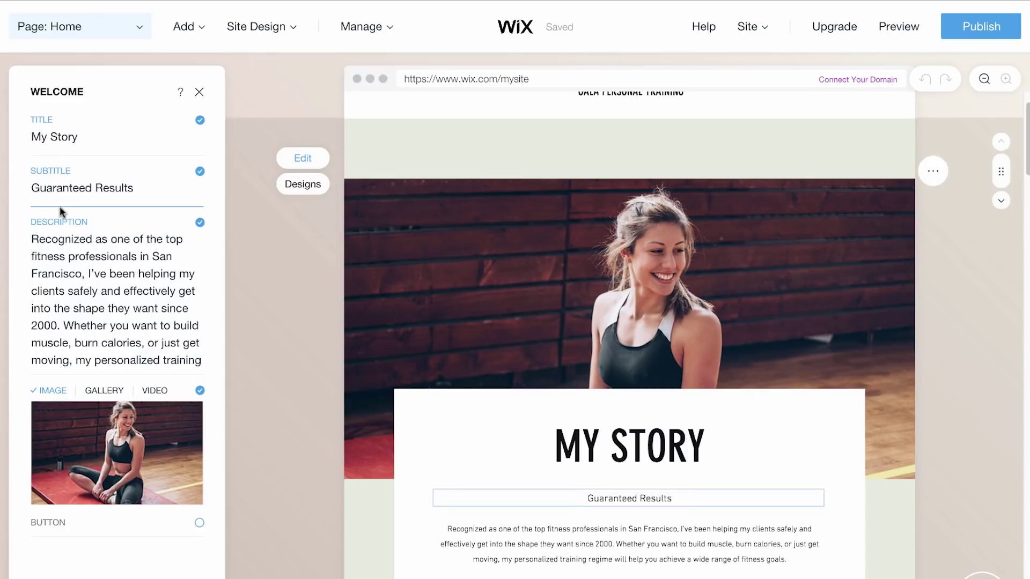
{"action": "triple_click", "coordinate": [60, 140]}
{"action": "type", "text": "Gala Personal Training"}
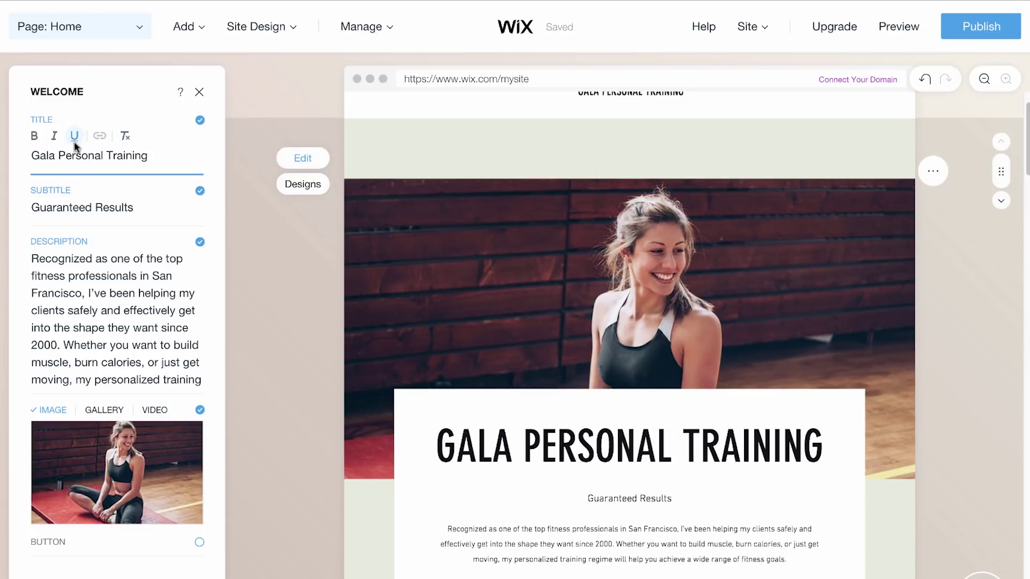
{"action": "left_click", "coordinate": [200, 121]}
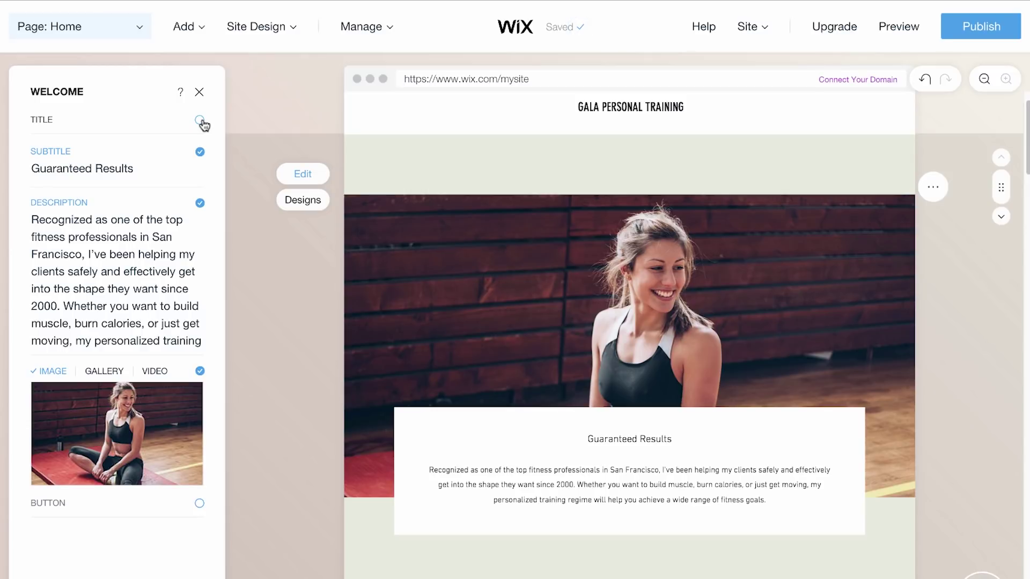
{"action": "left_click", "coordinate": [200, 121]}
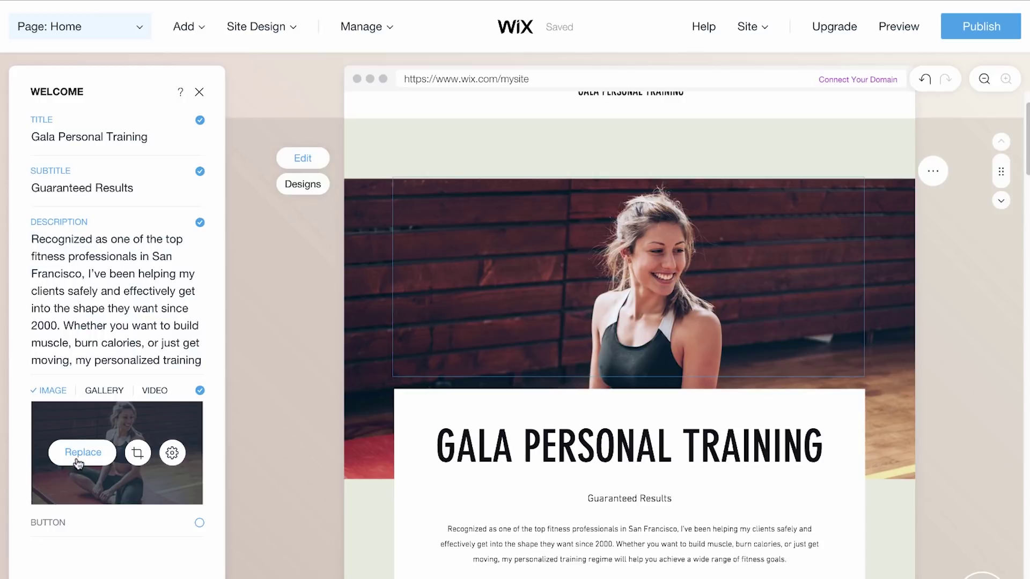
Step: Swap the Welcome section photo for the Female Athlete image
{"action": "left_click", "coordinate": [80, 453]}
{"action": "left_click", "coordinate": [712, 214]}
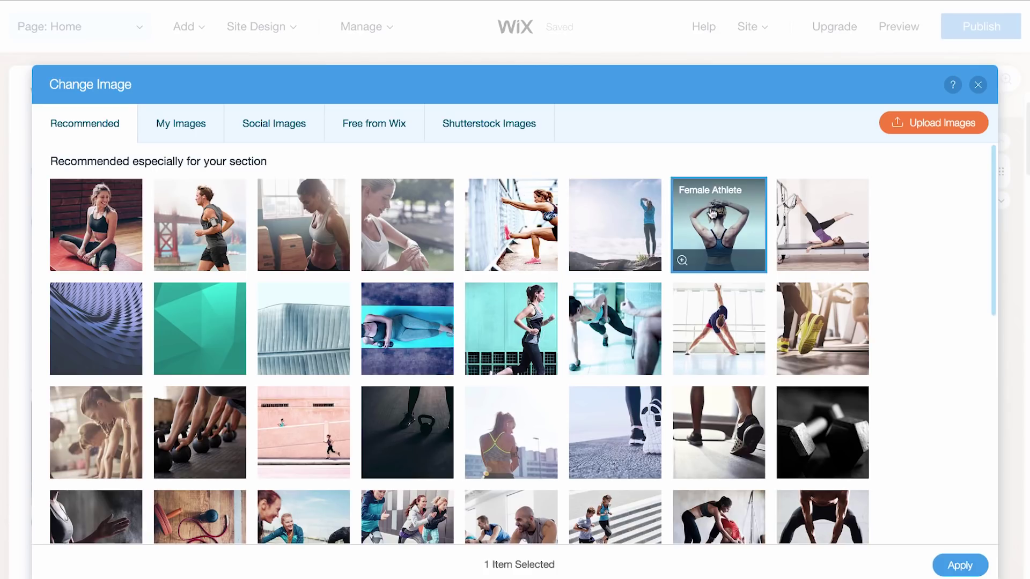
{"action": "left_click", "coordinate": [955, 565]}
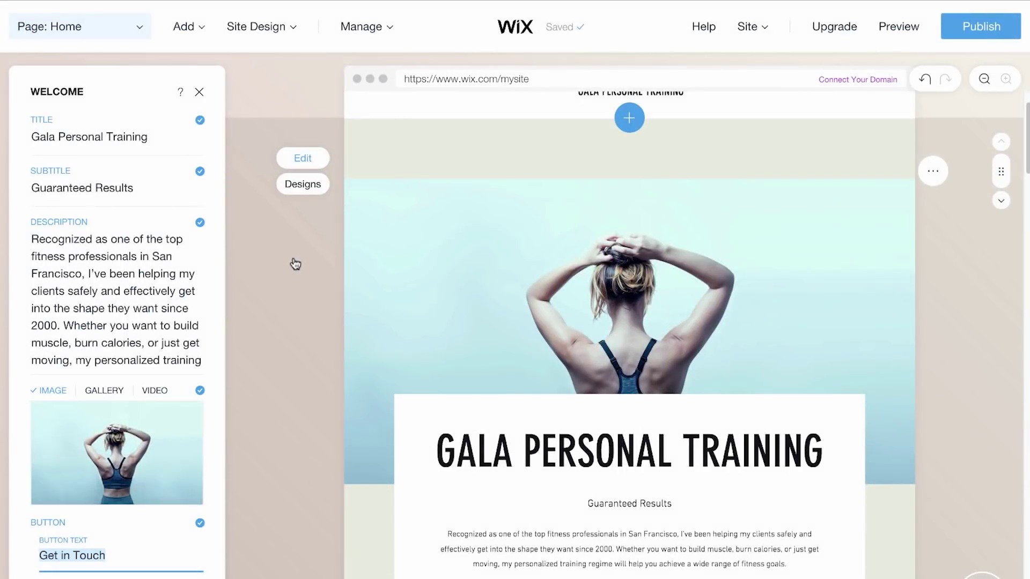
Step: Switch the Welcome section to the second design, with text overlaid on the photo
{"action": "left_click", "coordinate": [308, 185]}
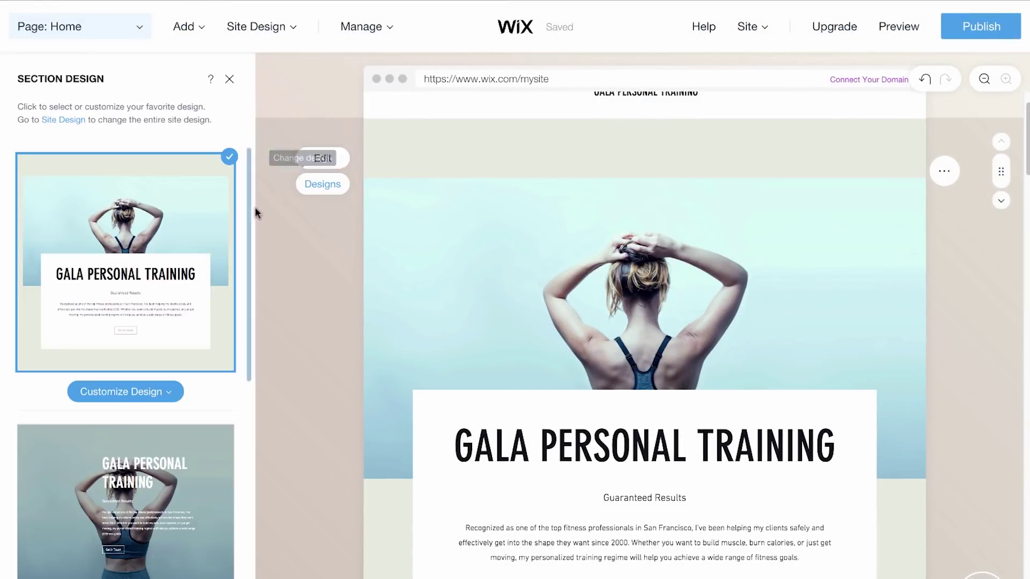
{"action": "scroll", "coordinate": [122, 316], "scroll_direction": "down", "scroll_amount": 3}
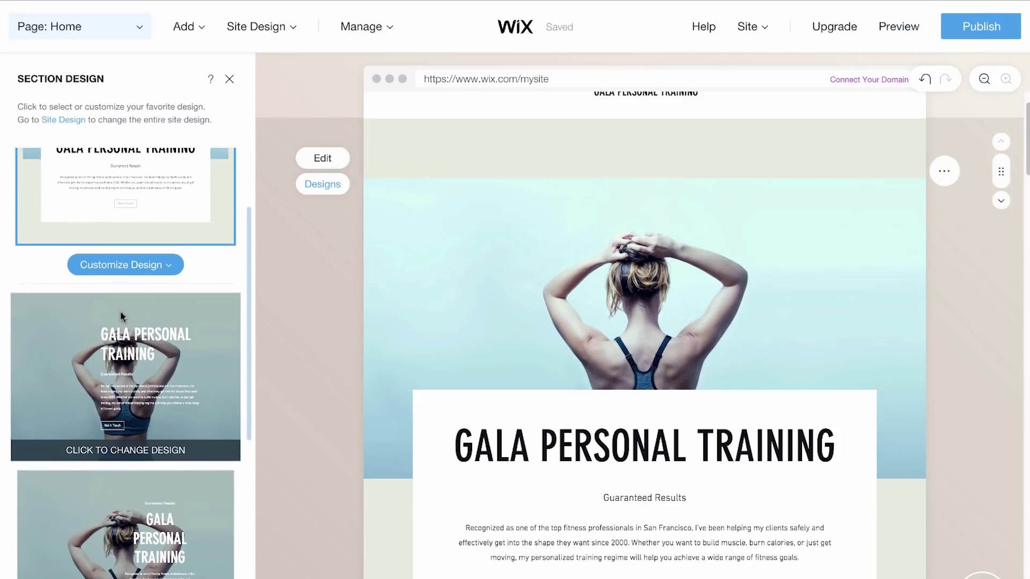
{"action": "left_click", "coordinate": [86, 331]}
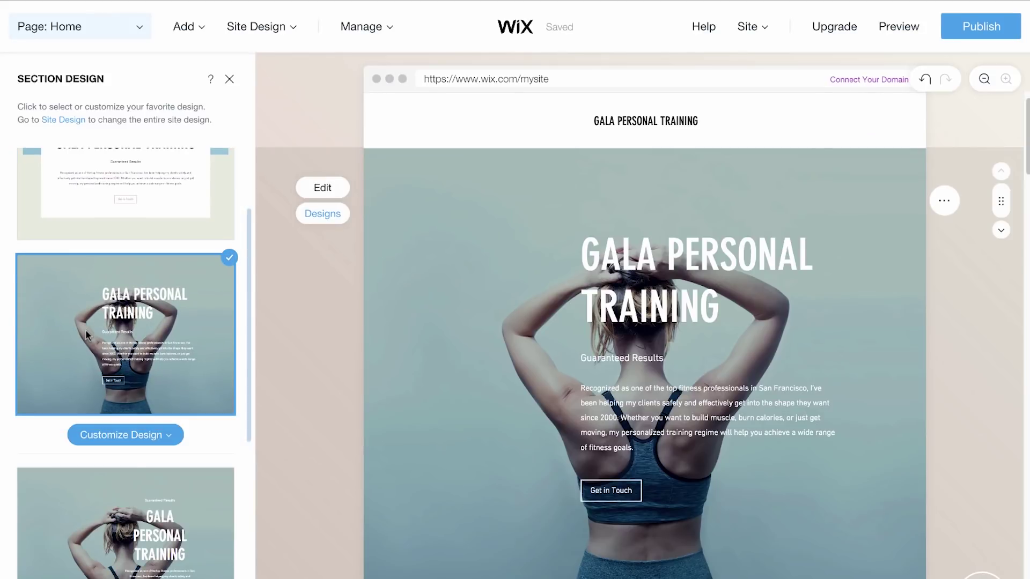
{"action": "left_click", "coordinate": [184, 26]}
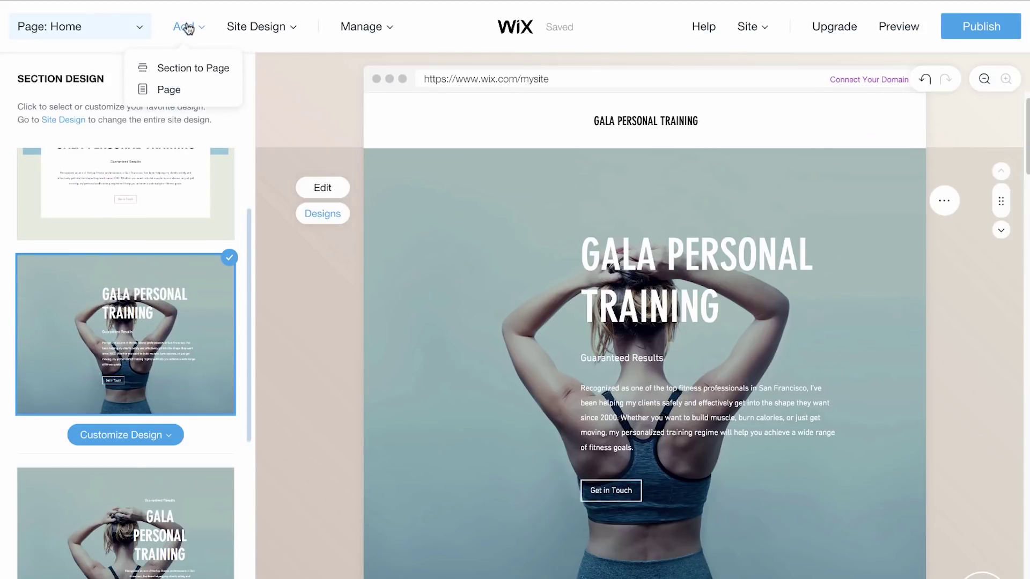
Step: Add the three-column Testimonials section design to the Home page
{"action": "left_click", "coordinate": [184, 70]}
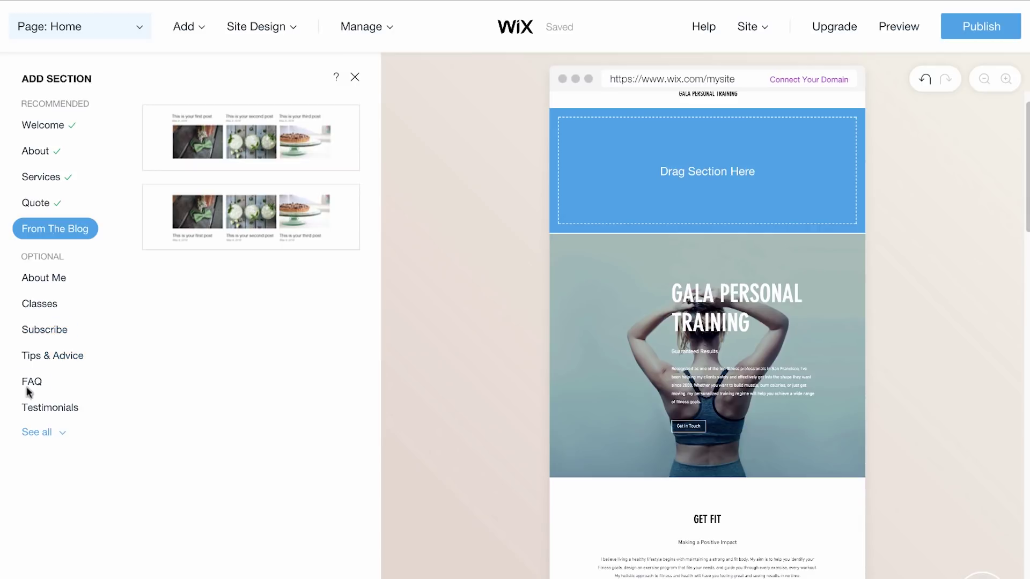
{"action": "left_click", "coordinate": [38, 408]}
{"action": "mouse_move", "coordinate": [223, 418]}
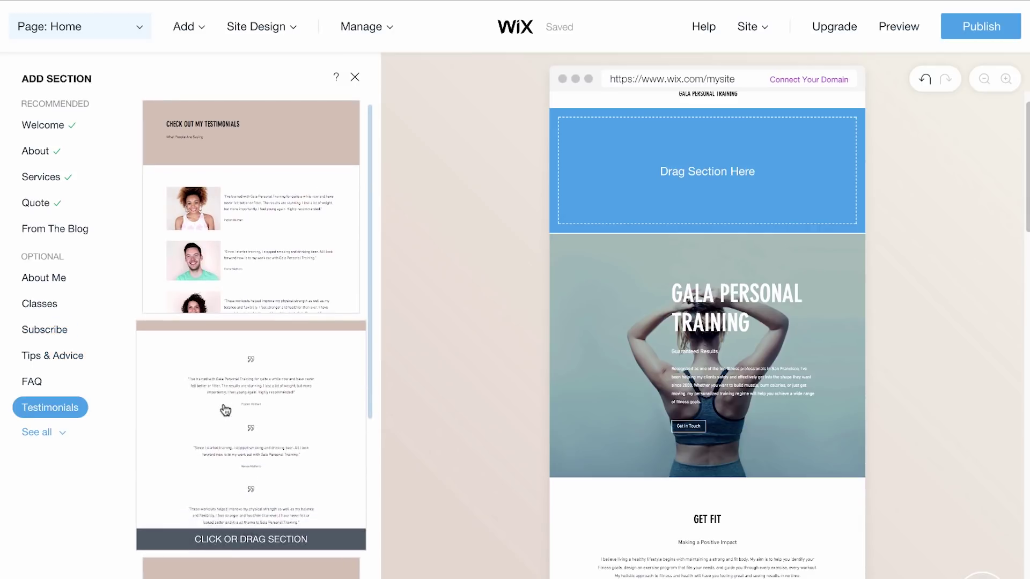
{"action": "scroll", "coordinate": [226, 410], "scroll_direction": "down", "scroll_amount": 2}
{"action": "scroll", "coordinate": [226, 411], "scroll_direction": "down", "scroll_amount": 2}
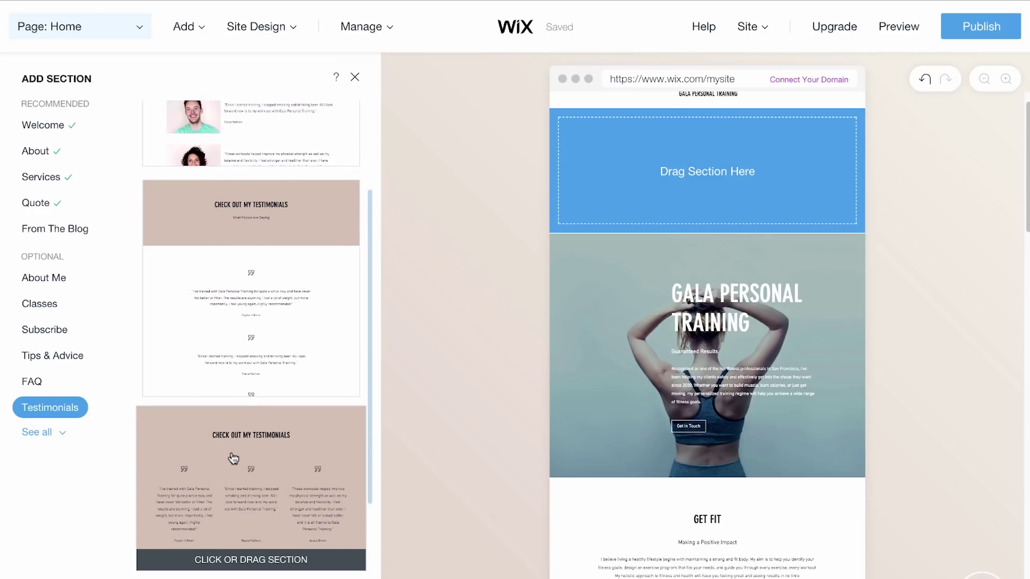
{"action": "left_click", "coordinate": [235, 457]}
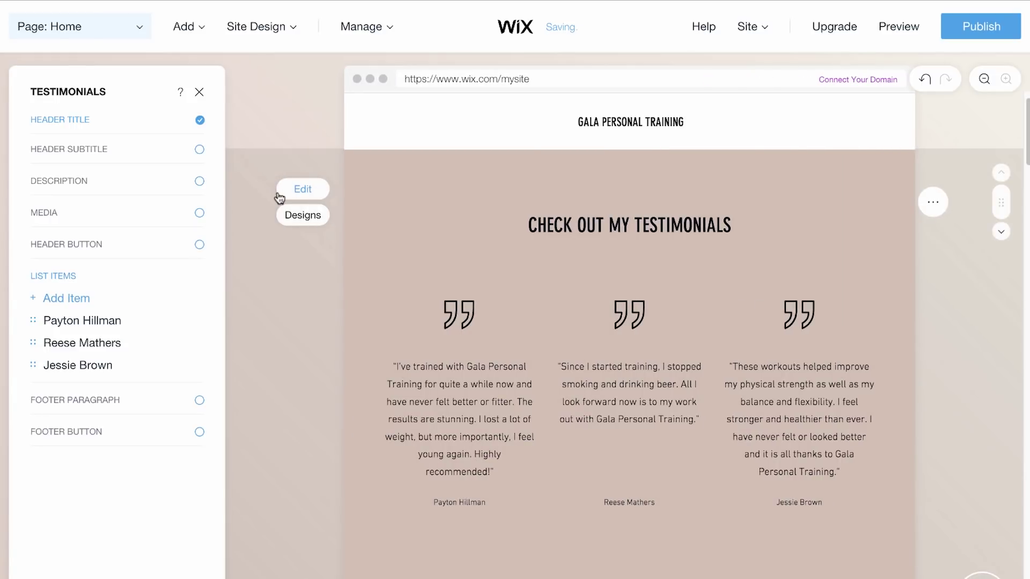
Step: Set the Testimonials Header Title to 'Clients Say:'
{"action": "left_click", "coordinate": [190, 159]}
{"action": "type", "text": "Clients Say:"}
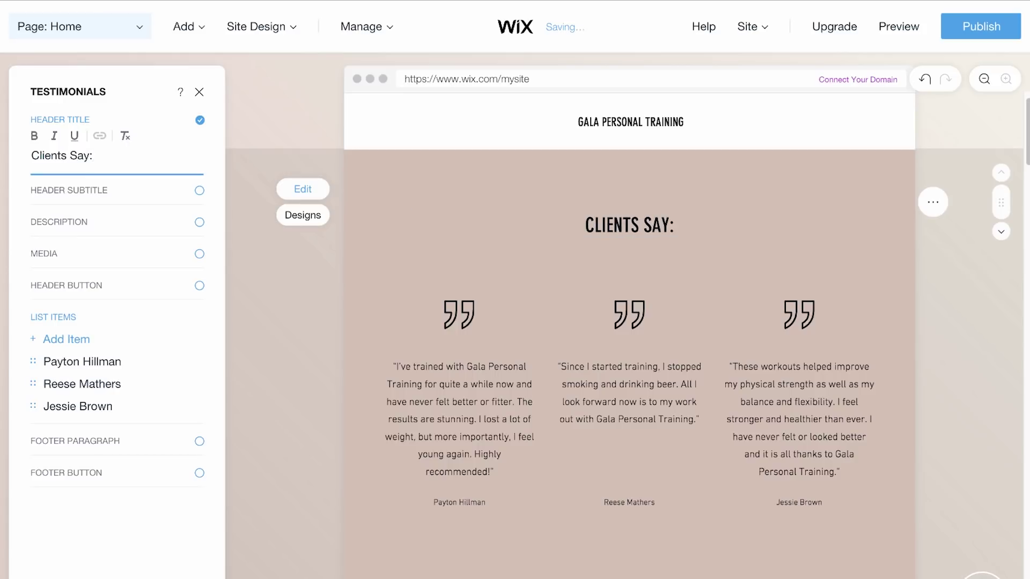
{"action": "left_click", "coordinate": [1002, 234]}
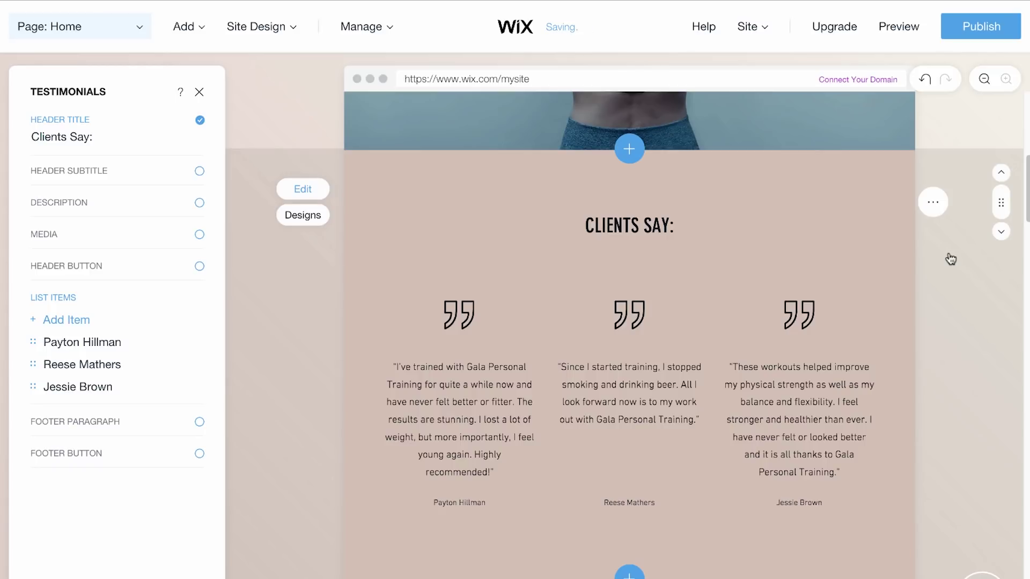
{"action": "left_click", "coordinate": [935, 209]}
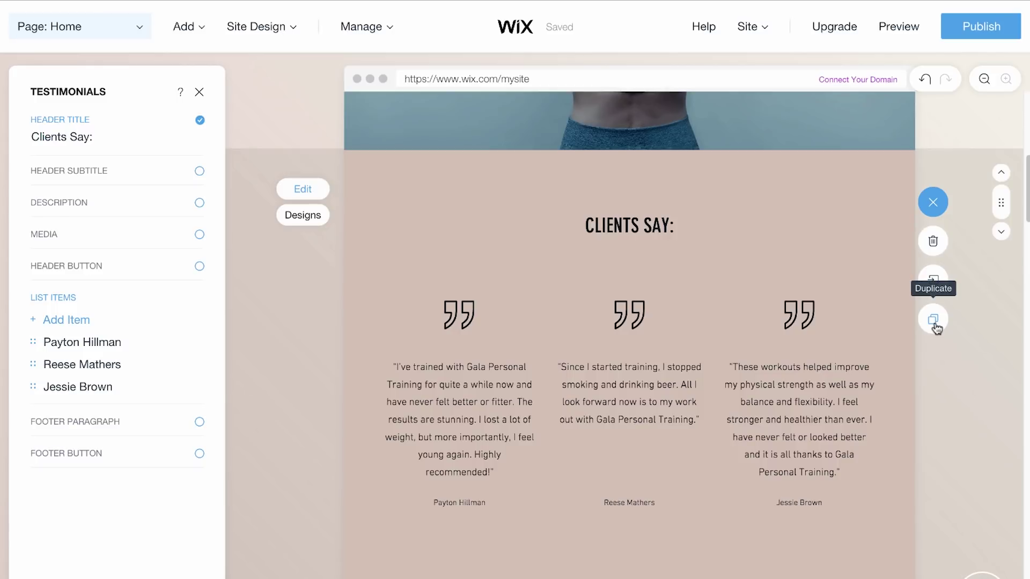
Step: Add a Contact page using the second layout, with contact details beside the form
{"action": "left_click", "coordinate": [141, 30]}
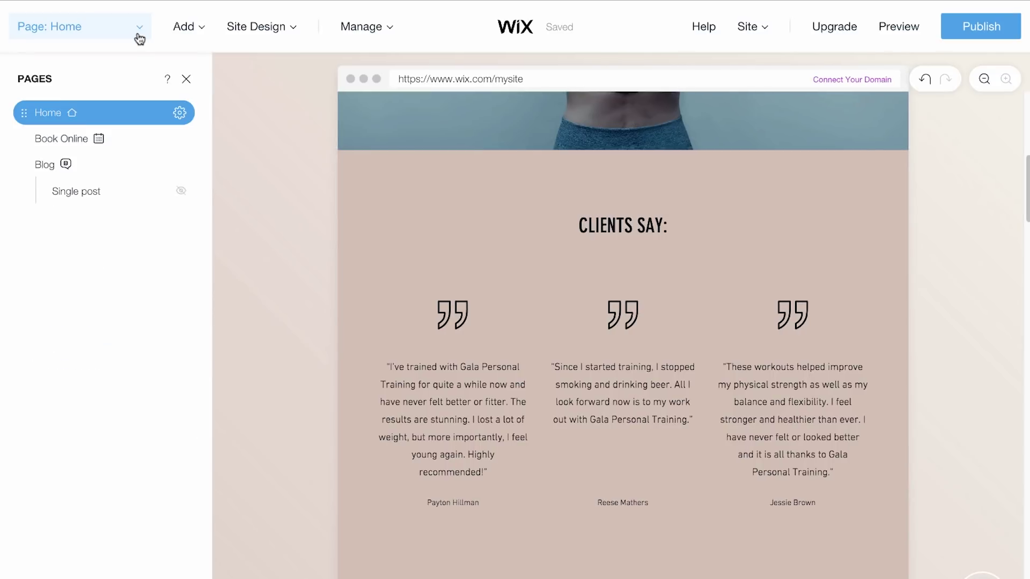
{"action": "left_click", "coordinate": [178, 113]}
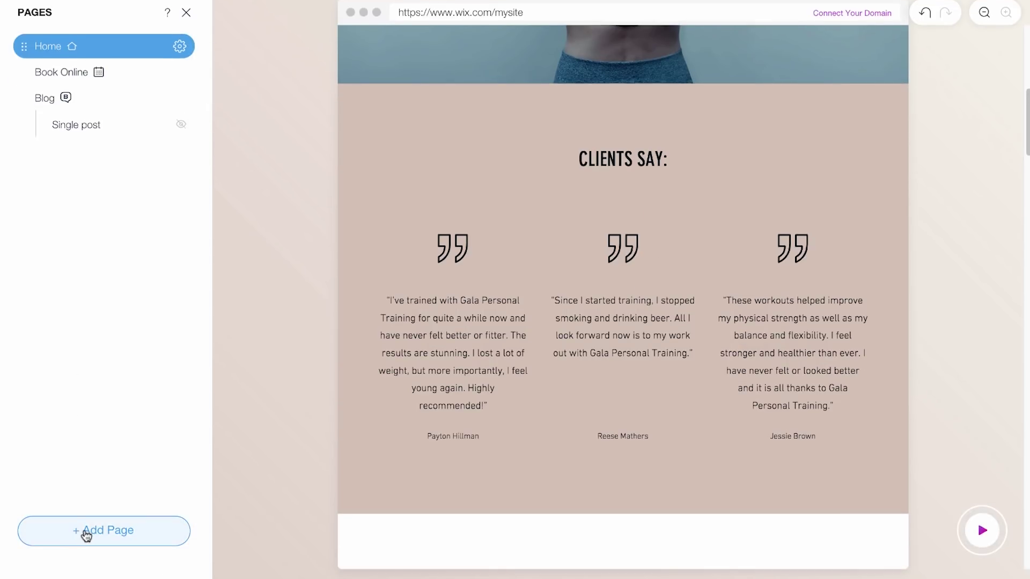
{"action": "left_click", "coordinate": [80, 530]}
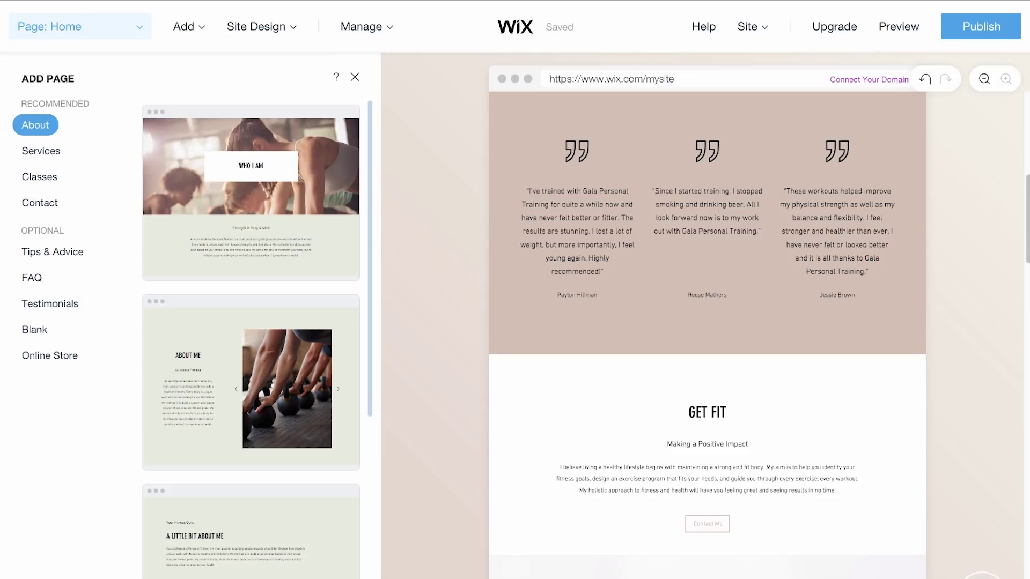
{"action": "left_click", "coordinate": [60, 208]}
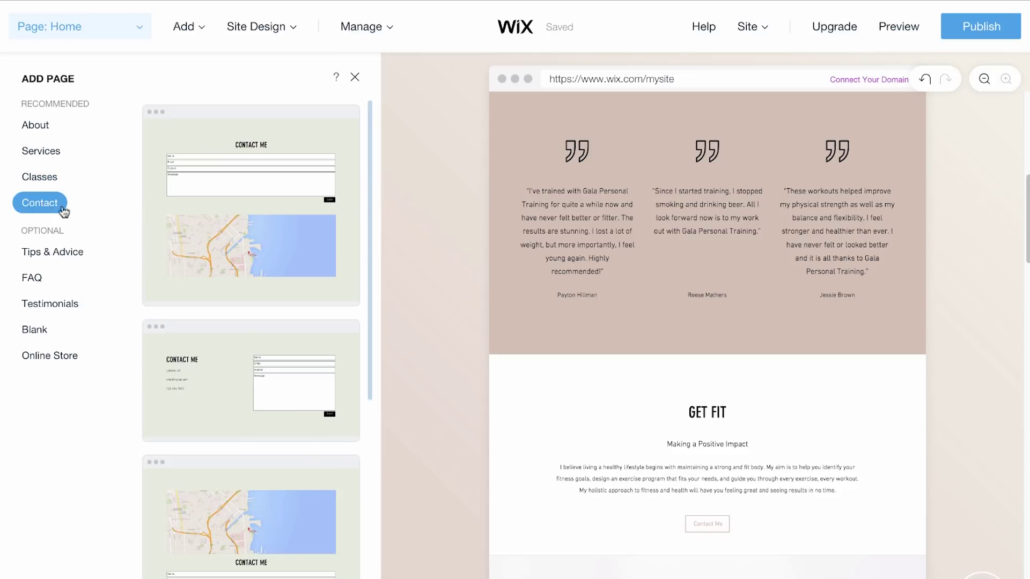
{"action": "left_click", "coordinate": [208, 350]}
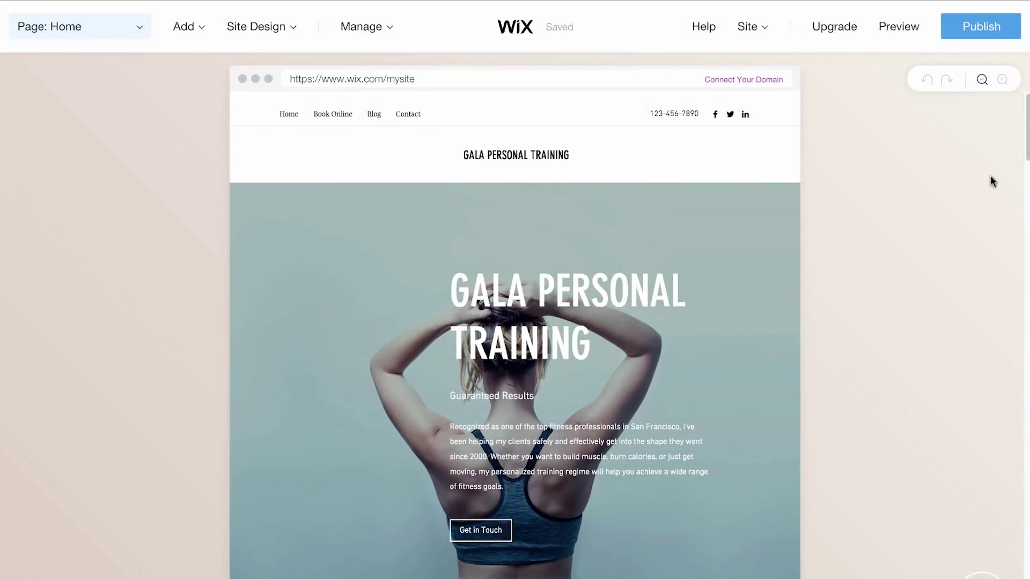
Step: Open the Site menu showing dashboard, settings and Go To Editor options
{"action": "left_click", "coordinate": [758, 26]}
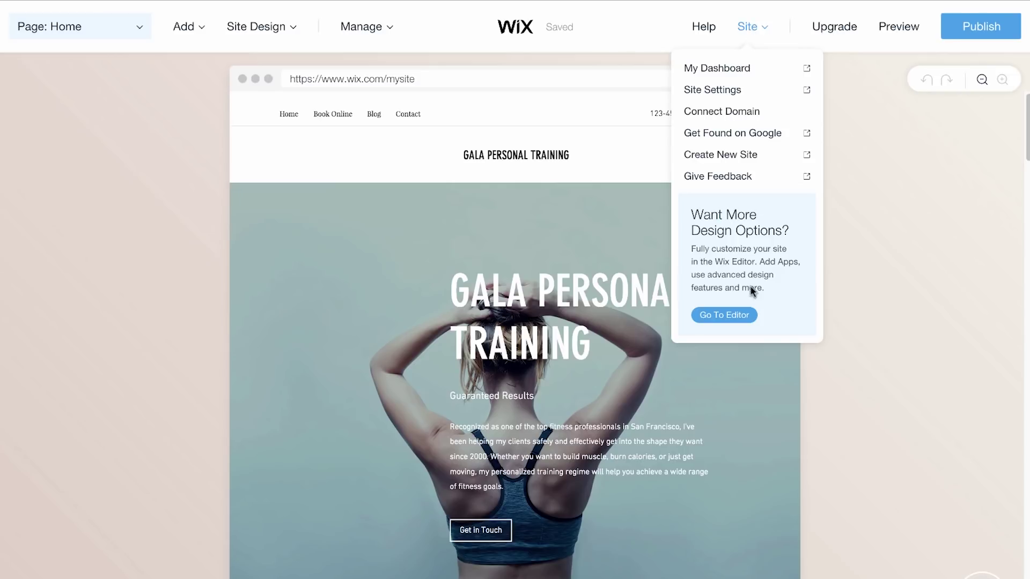